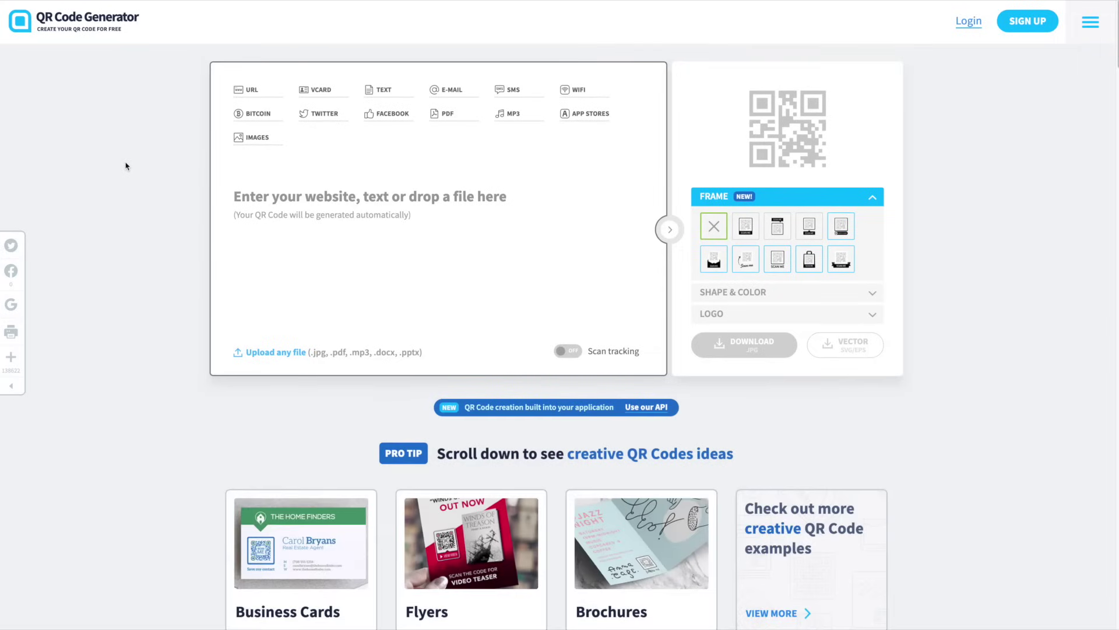
Review the URL, Text, E-mail and SMS code types, then switch to the vCard contact form
{"action": "left_click", "coordinate": [143, 165]}
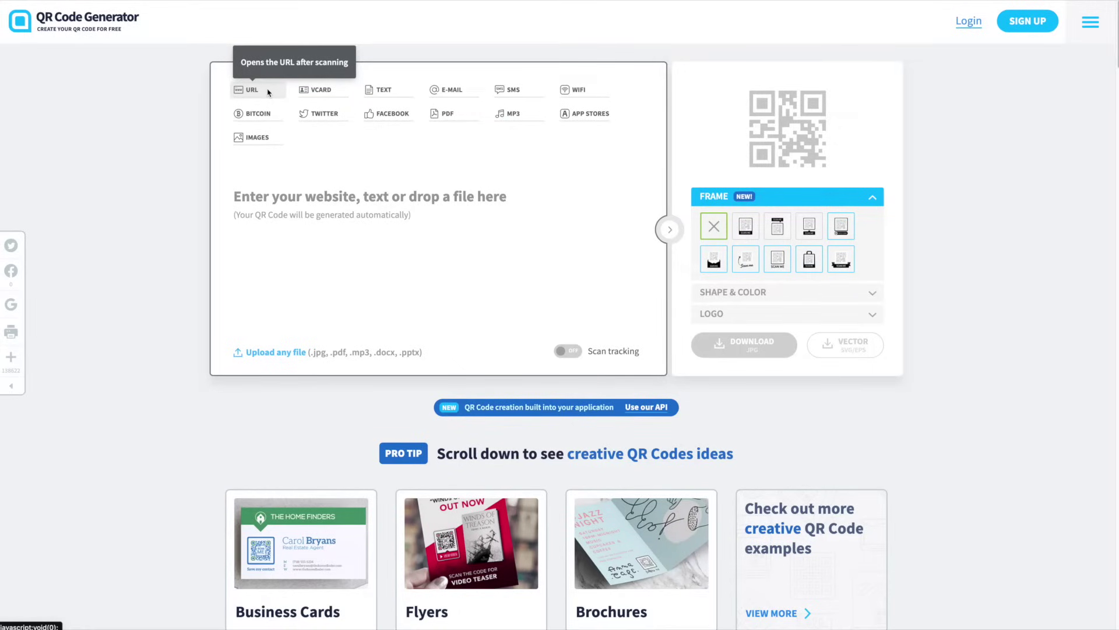
{"action": "left_click", "coordinate": [322, 91]}
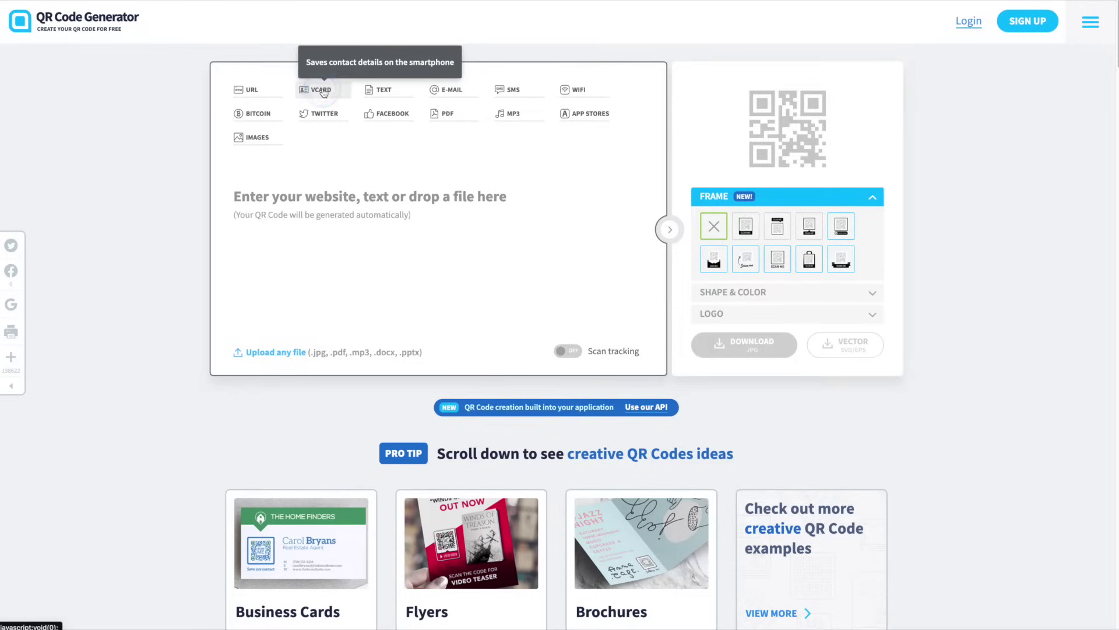
{"action": "left_click", "coordinate": [380, 91]}
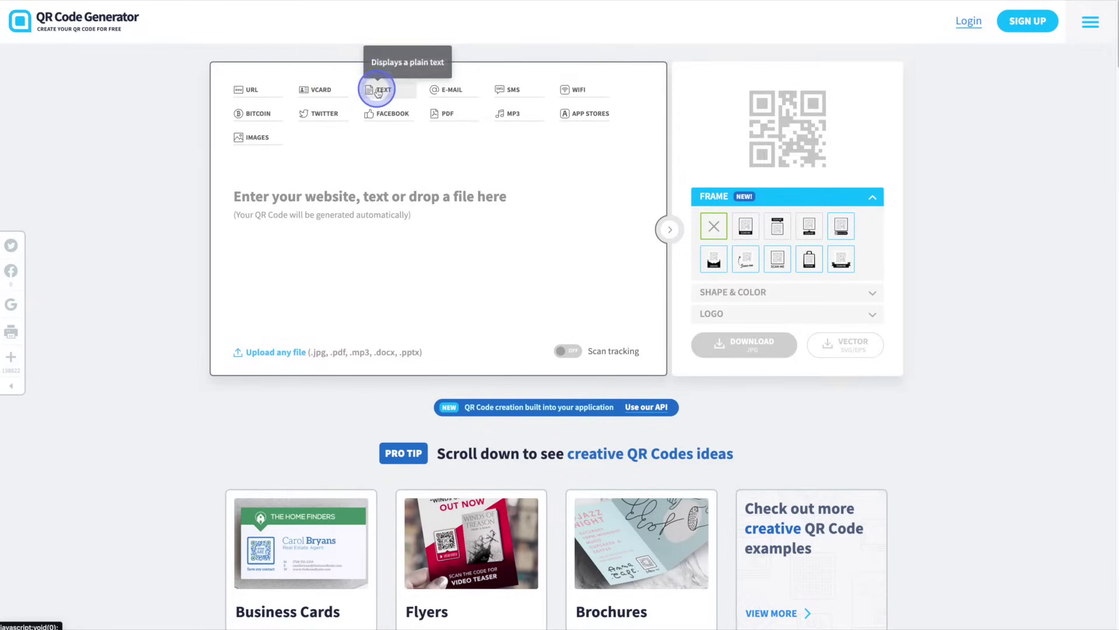
{"action": "left_click", "coordinate": [455, 91]}
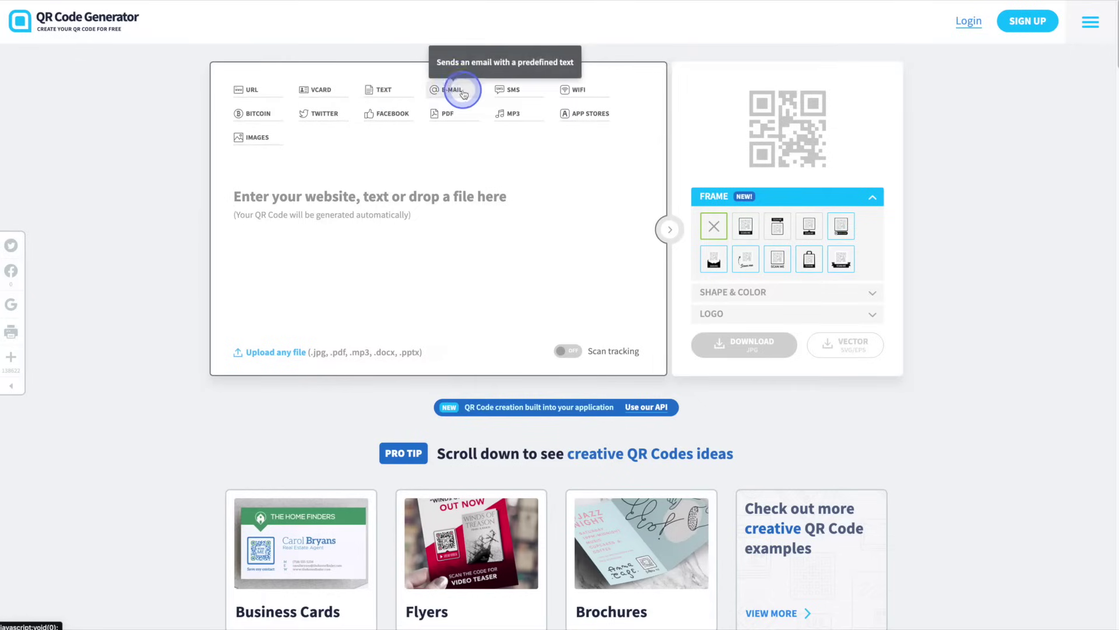
{"action": "left_click", "coordinate": [528, 92]}
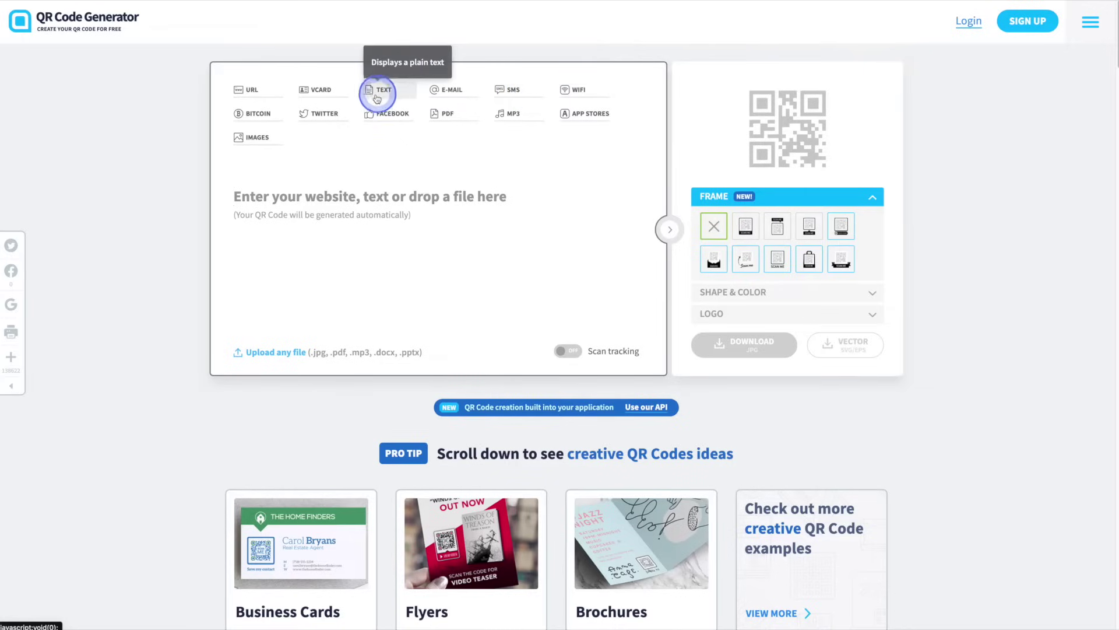
{"action": "left_click", "coordinate": [339, 89]}
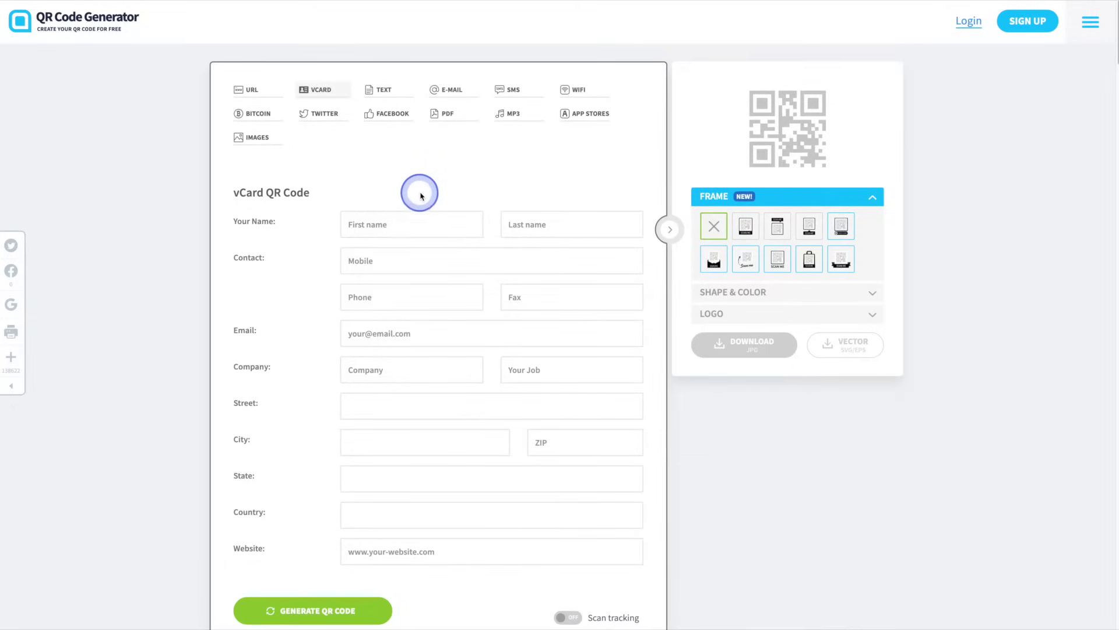
Enter the contact's first name, last name and mobile number in the vCard form
{"action": "key", "text": "Tab"}
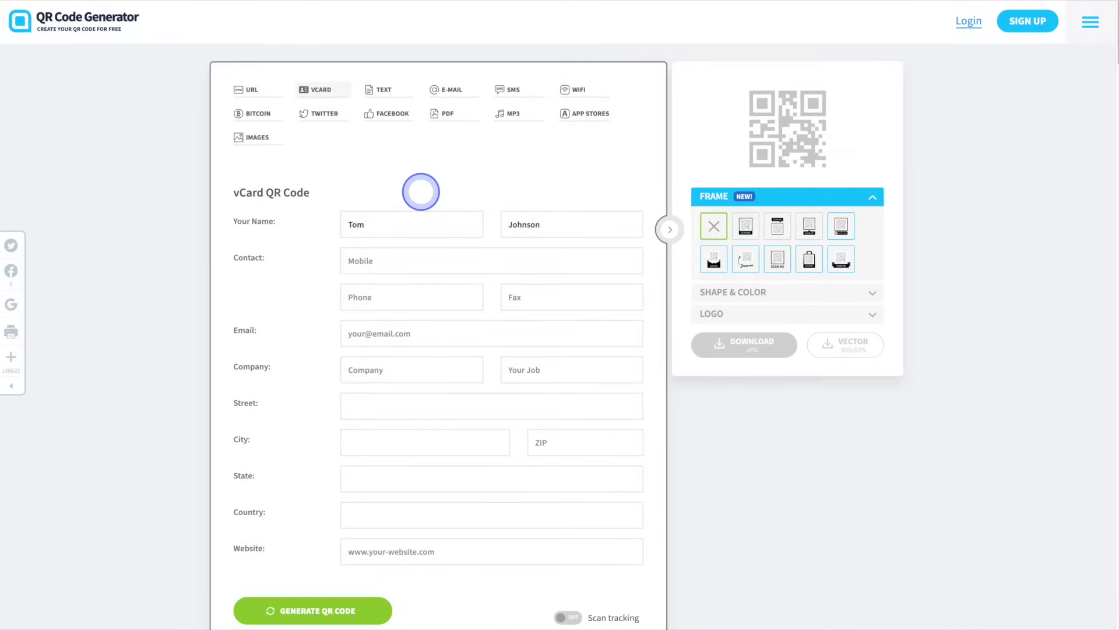
{"action": "type", "text": "555-555-5555"}
Fill in the contact's e-mail address in the Email field
{"action": "left_click", "coordinate": [458, 298]}
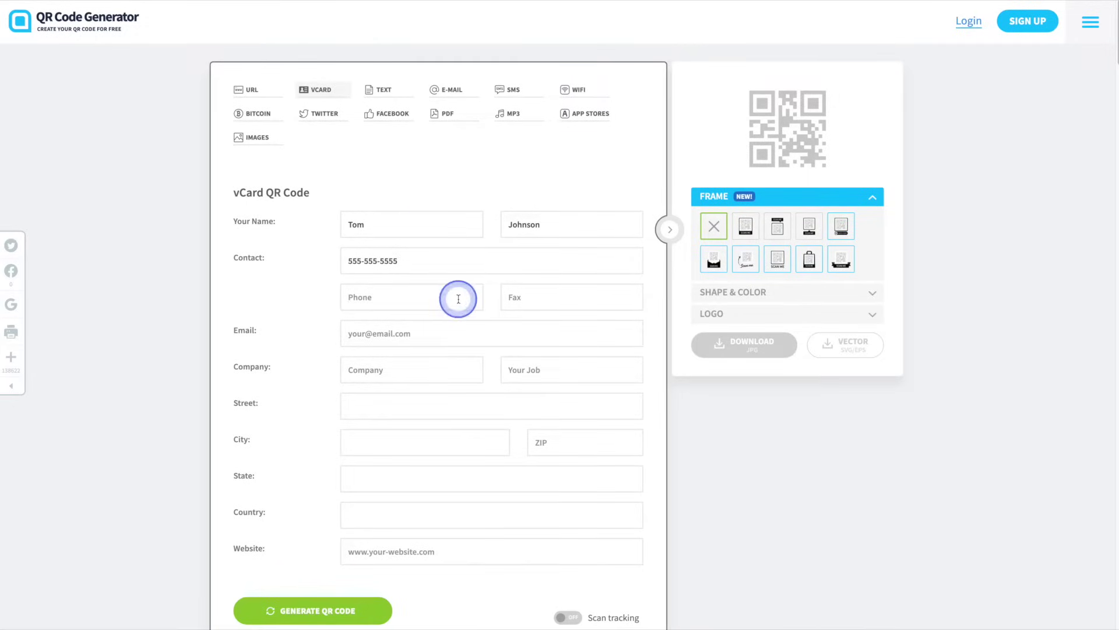
{"action": "left_click", "coordinate": [521, 298]}
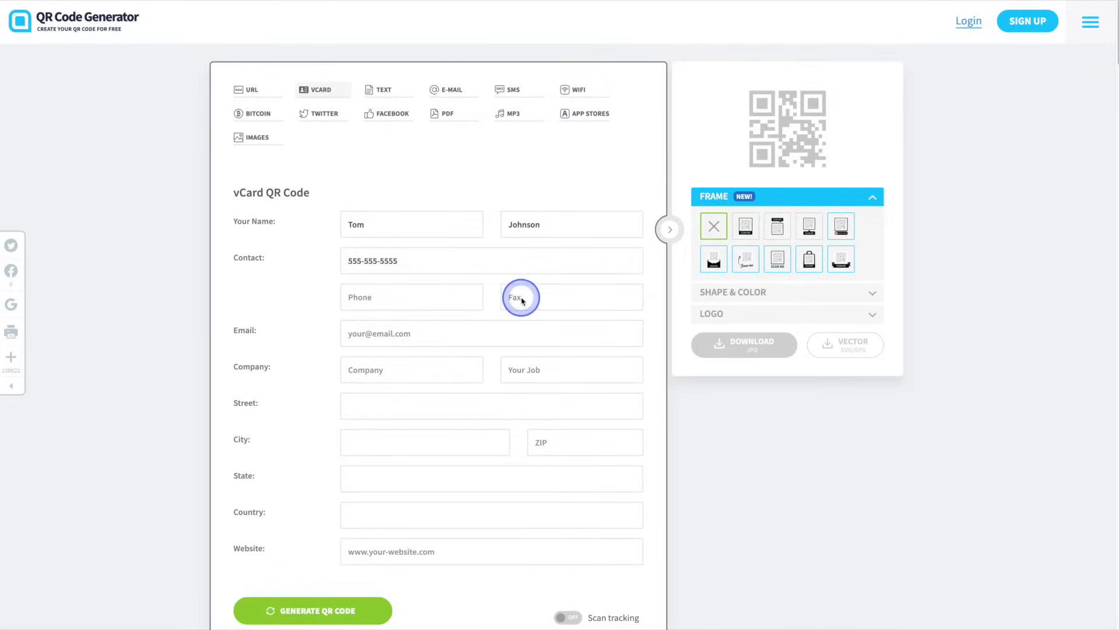
{"action": "left_click", "coordinate": [493, 300]}
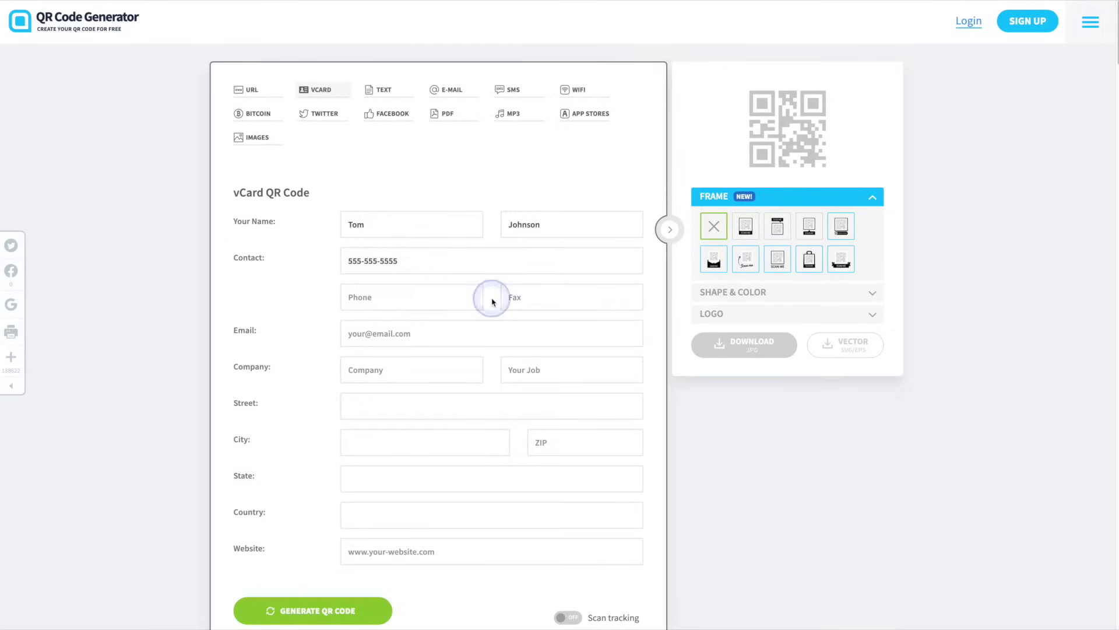
{"action": "left_click", "coordinate": [523, 332]}
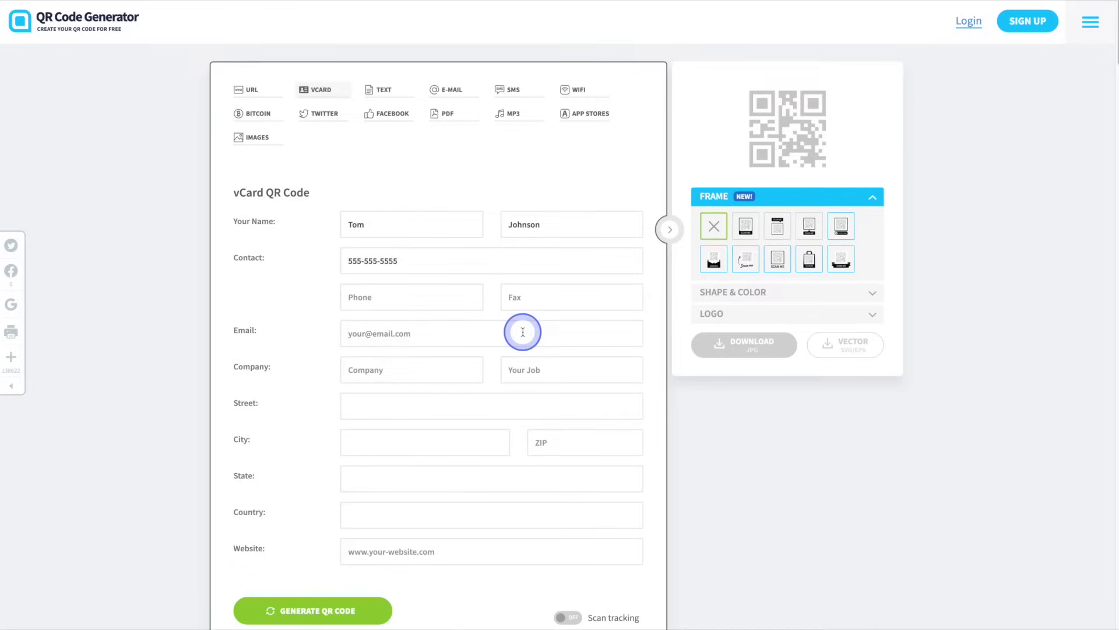
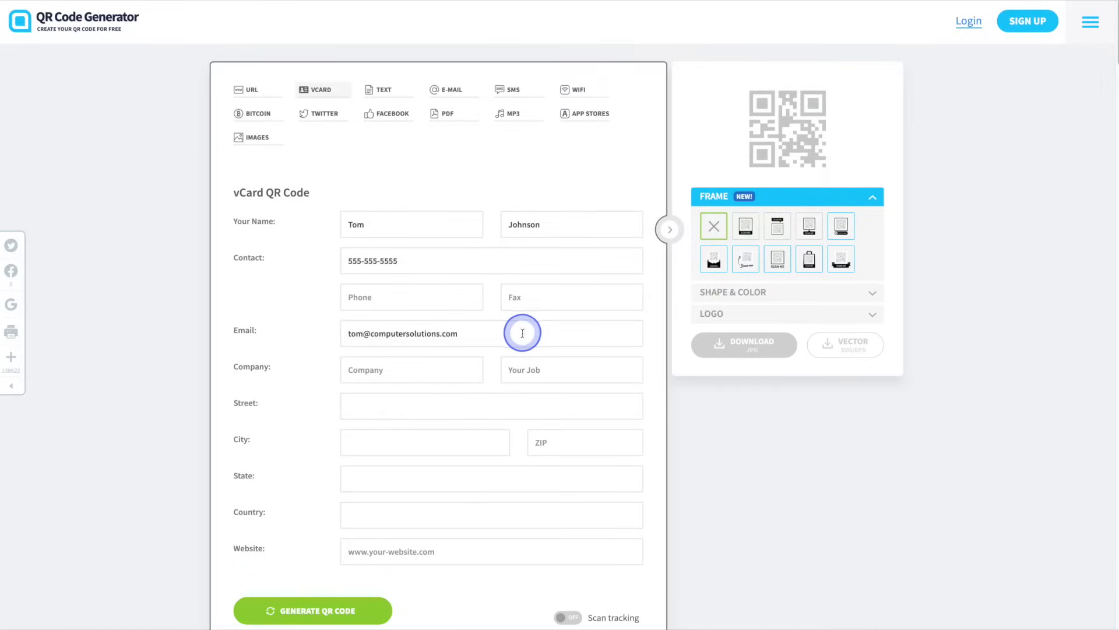
{"action": "left_click", "coordinate": [491, 367]}
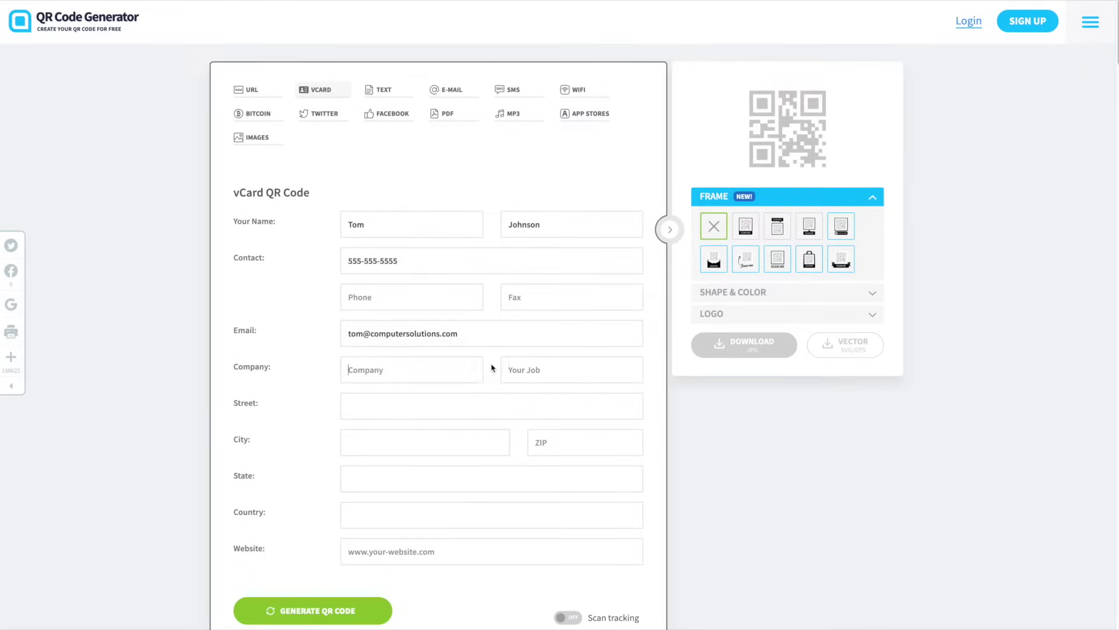
Enter company Computer Solutions and job title IT Manager
{"action": "left_click", "coordinate": [492, 367]}
{"action": "type", "text": "Computer Solutions"}
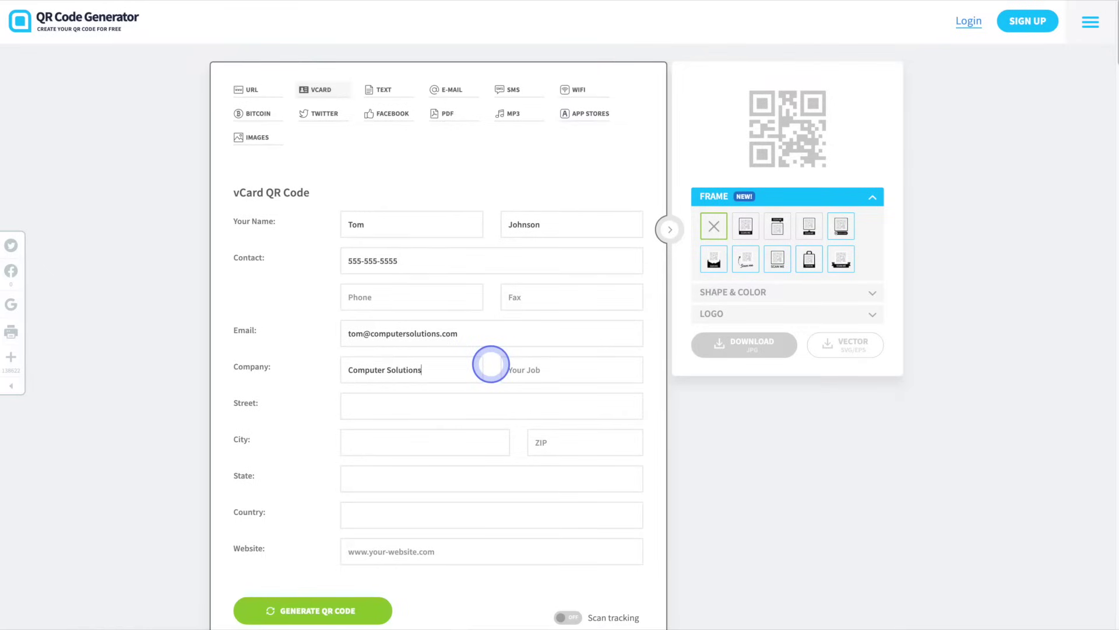
{"action": "key", "text": "Tab"}
{"action": "type", "text": "T Manager"}
Fill in the contact's street, city, postal code and province, country Canada and website computersolutions.com
{"action": "key", "text": "Tab"}
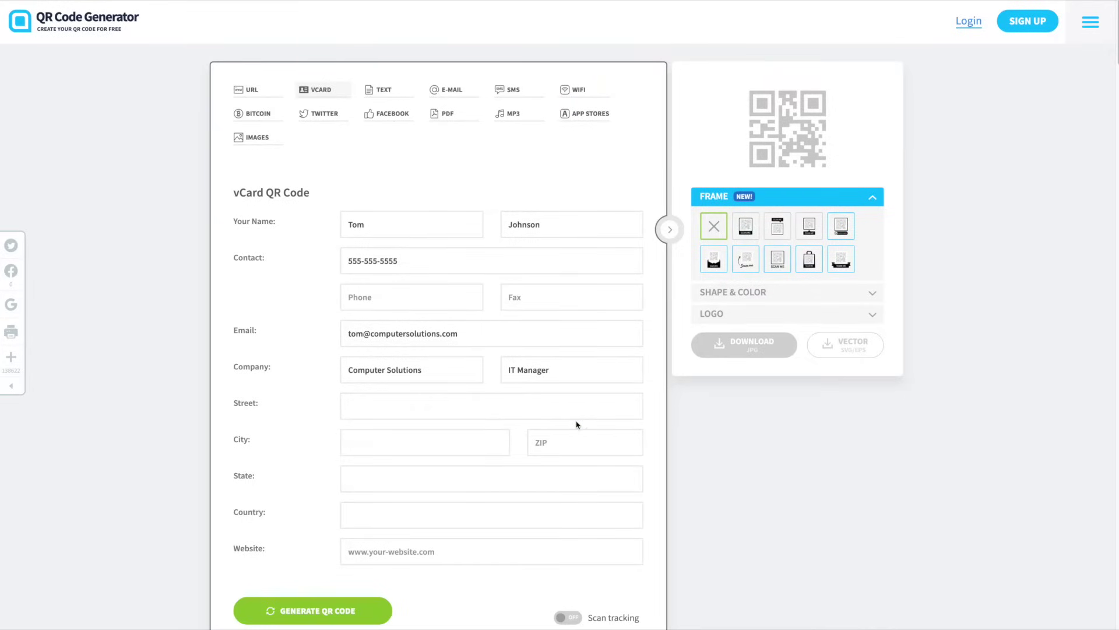
{"action": "type", "text": "123 Main St"}
{"action": "key", "text": "Tab"}
{"action": "type", "text": "Toronto"}
{"action": "key", "text": "Tab"}
{"action": "type", "text": "M5V 3L9"}
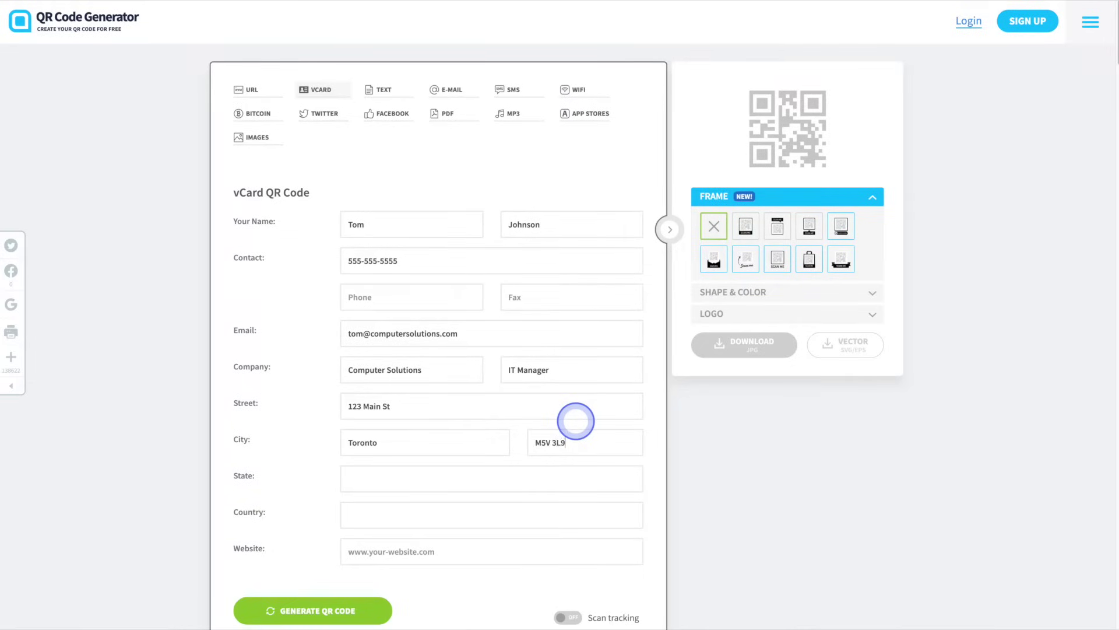
{"action": "left_click", "coordinate": [572, 473]}
{"action": "type", "text": "ON"}
{"action": "key", "text": "Tab"}
{"action": "type", "text": "Canada"}
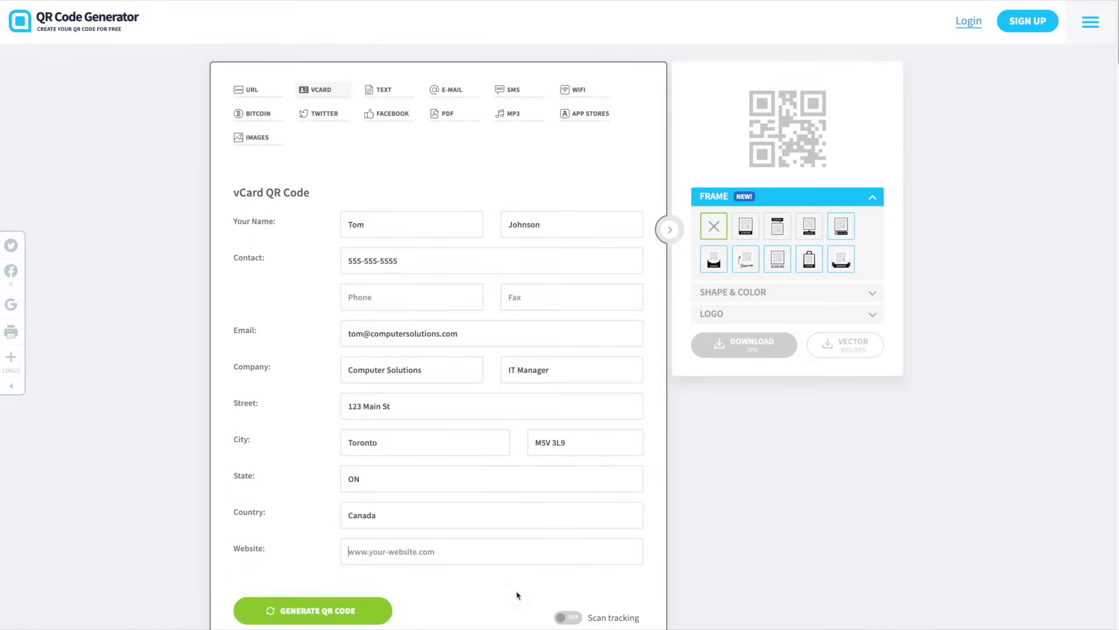
{"action": "type", "text": "computersolutions.com"}
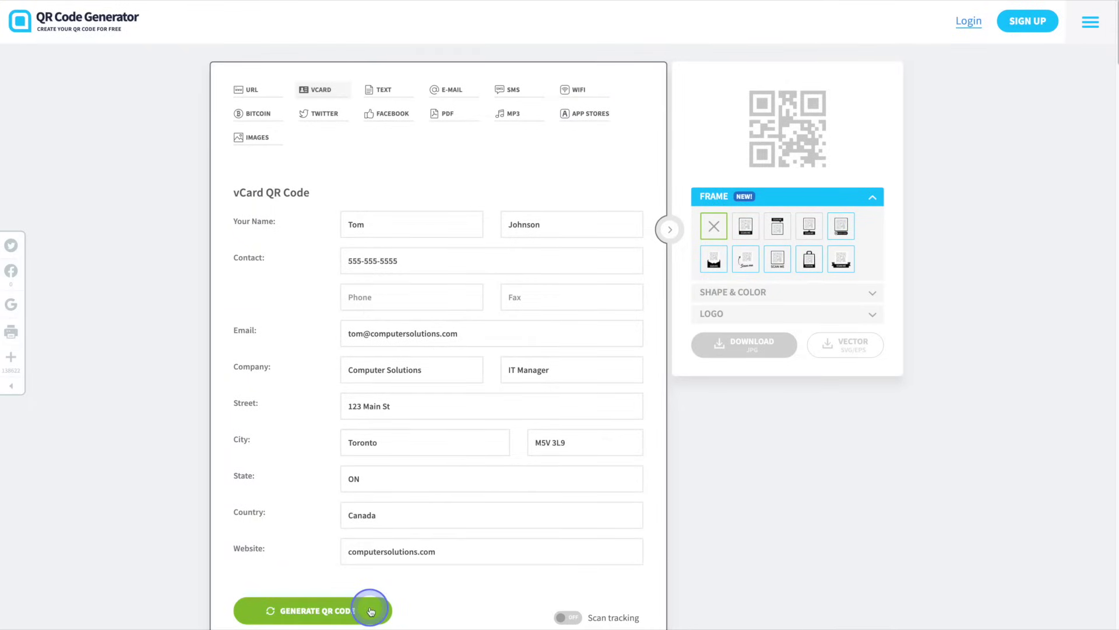
Generate the vCard QR code from the completed contact details
{"action": "left_click", "coordinate": [371, 611]}
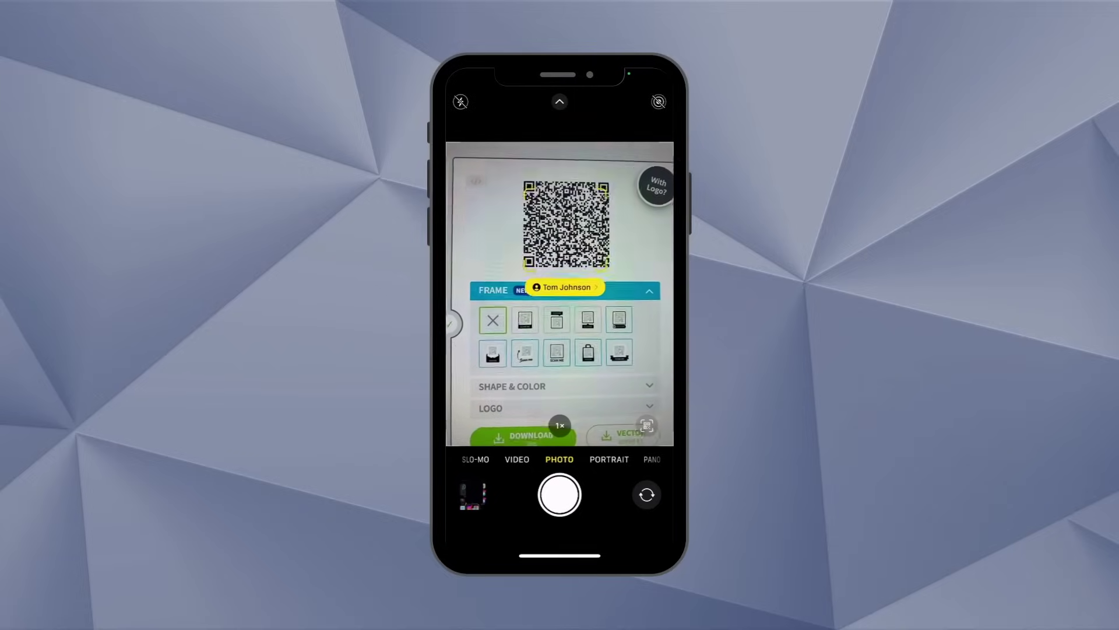
Open the scanned contact card and scroll through it to verify every detail
{"action": "left_click", "coordinate": [563, 291]}
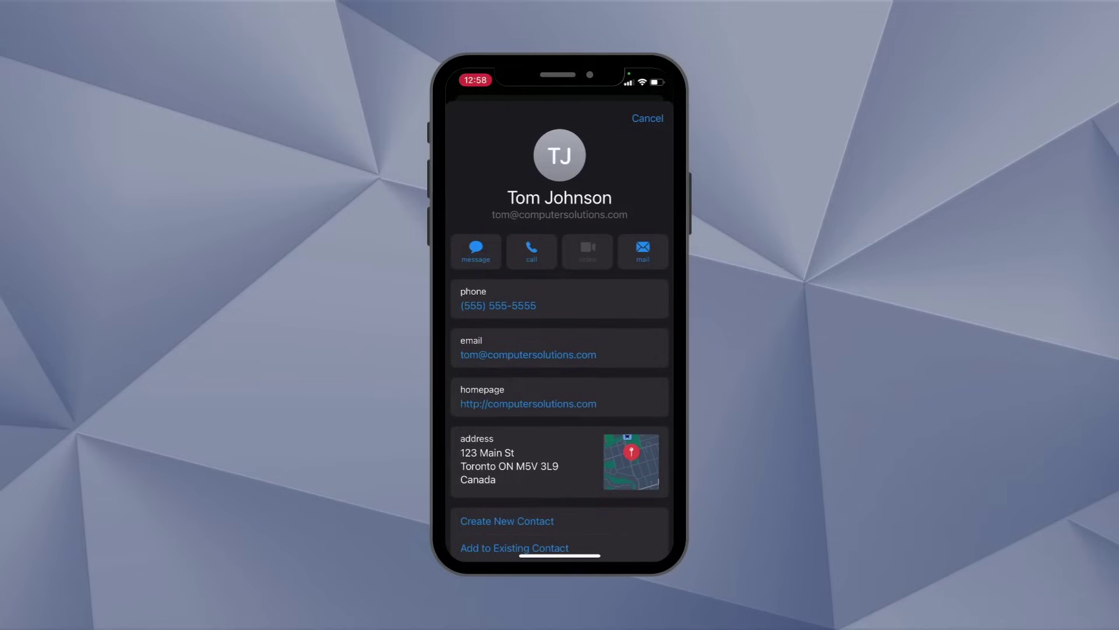
{"action": "scroll", "coordinate": [560, 379], "scroll_direction": "down", "scroll_amount": 2}
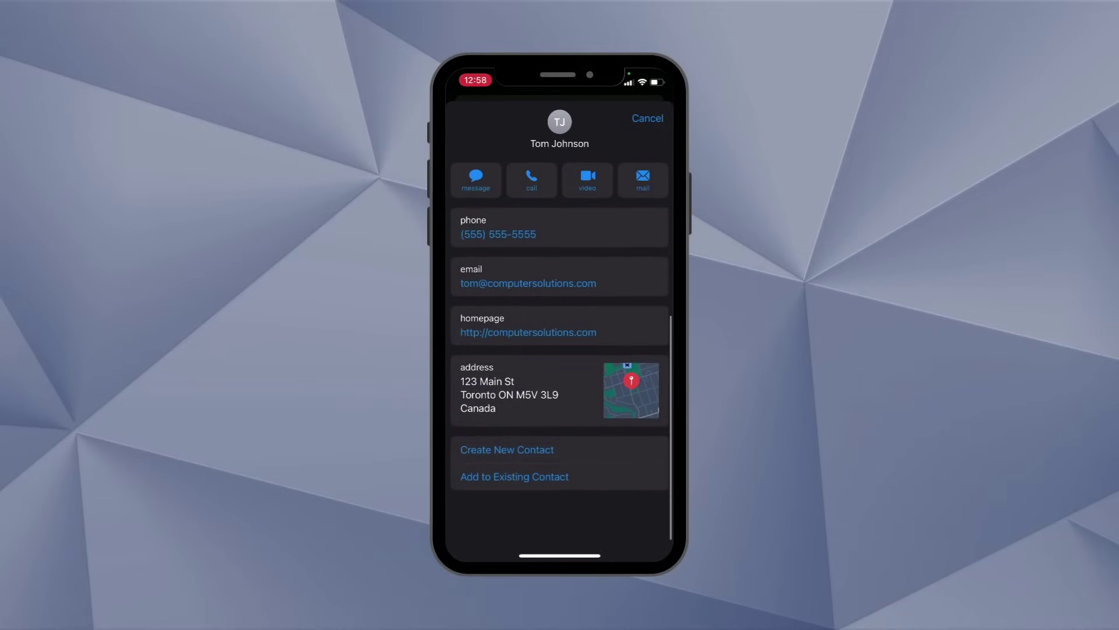
{"action": "scroll", "coordinate": [560, 379], "scroll_direction": "up", "scroll_amount": 2}
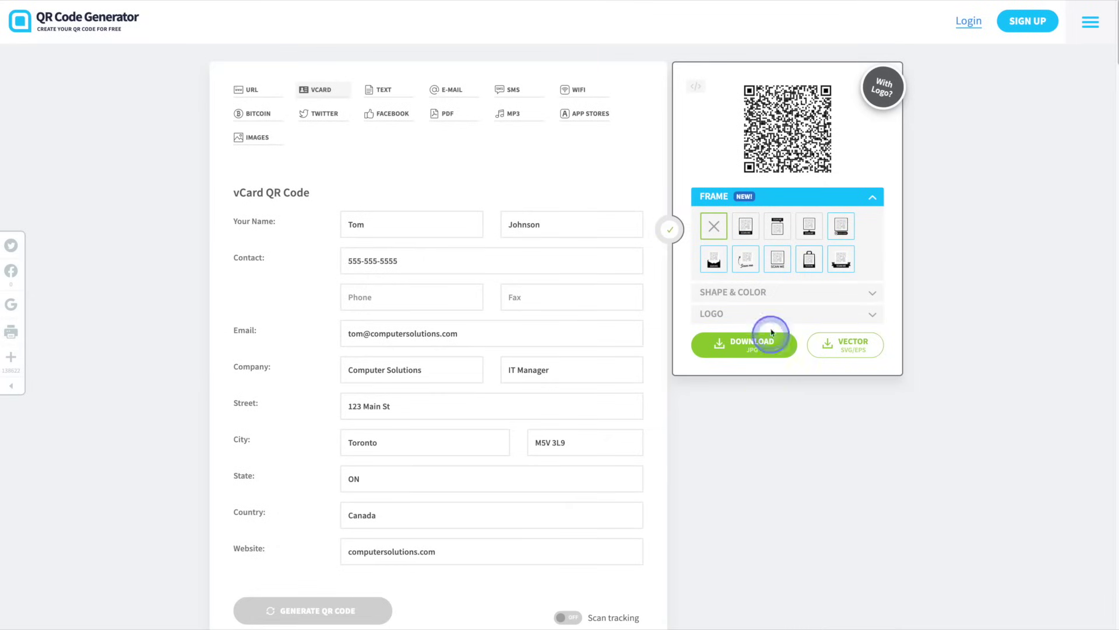
Try framed versions of the QR code, including SCAN ME, and dismiss the PRO popup
{"action": "left_click", "coordinate": [746, 226]}
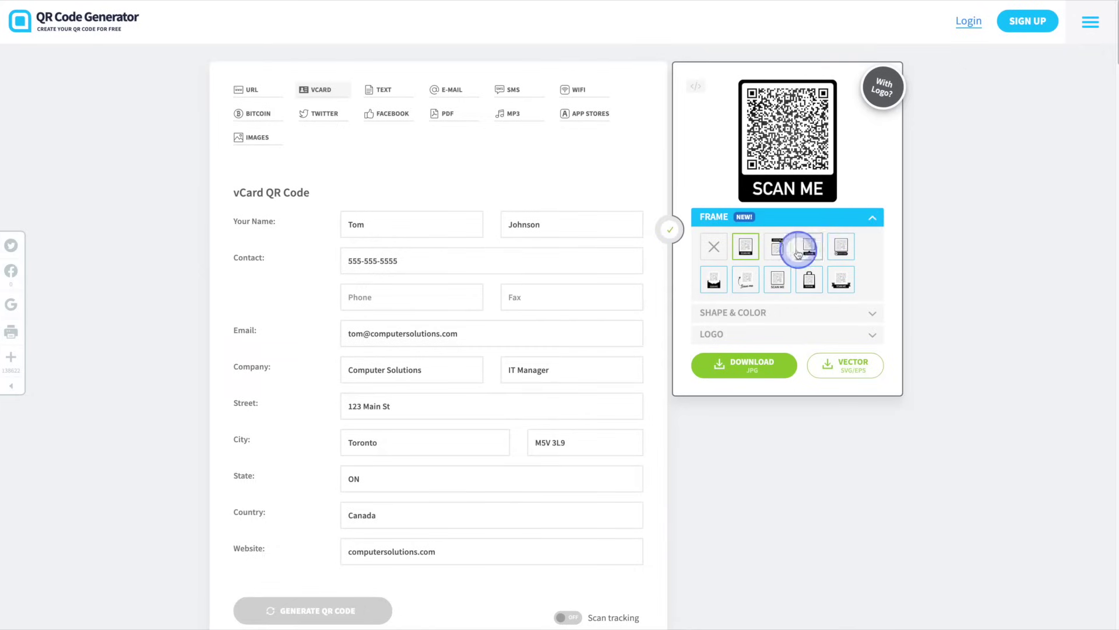
{"action": "left_click", "coordinate": [779, 251]}
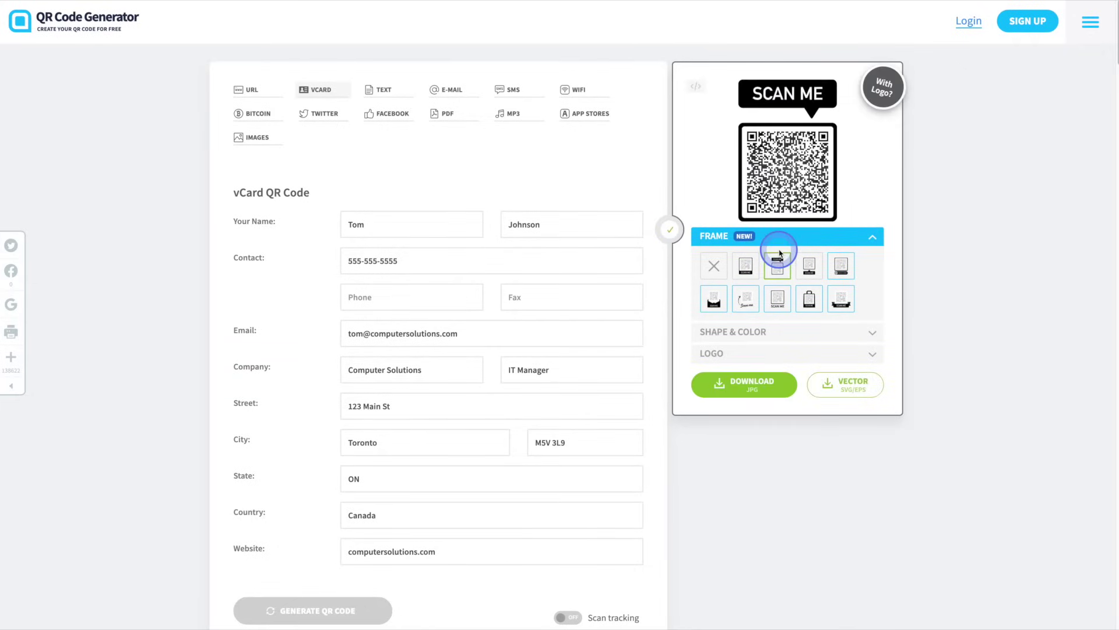
{"action": "left_click", "coordinate": [751, 302]}
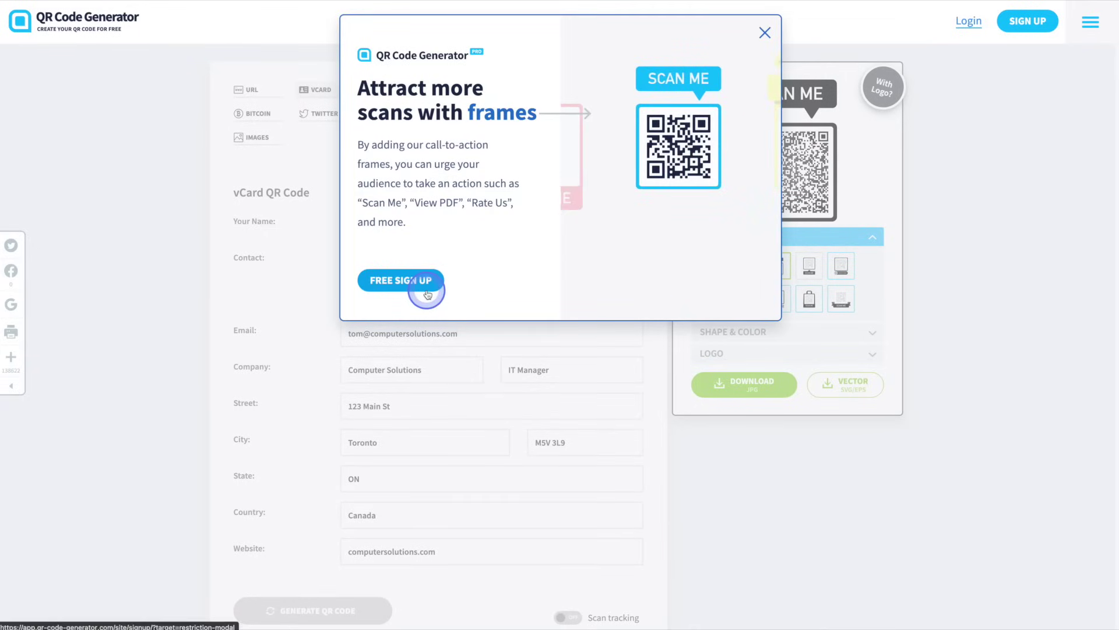
{"action": "left_click", "coordinate": [765, 34]}
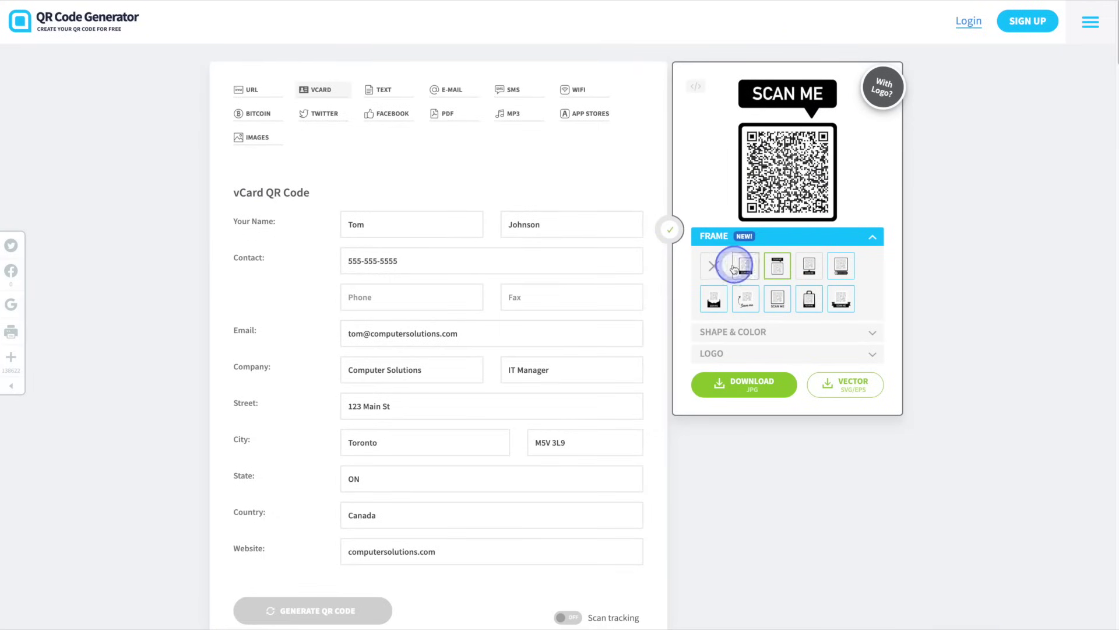
Choose no frame for the QR code and download it as an image
{"action": "left_click", "coordinate": [716, 267]}
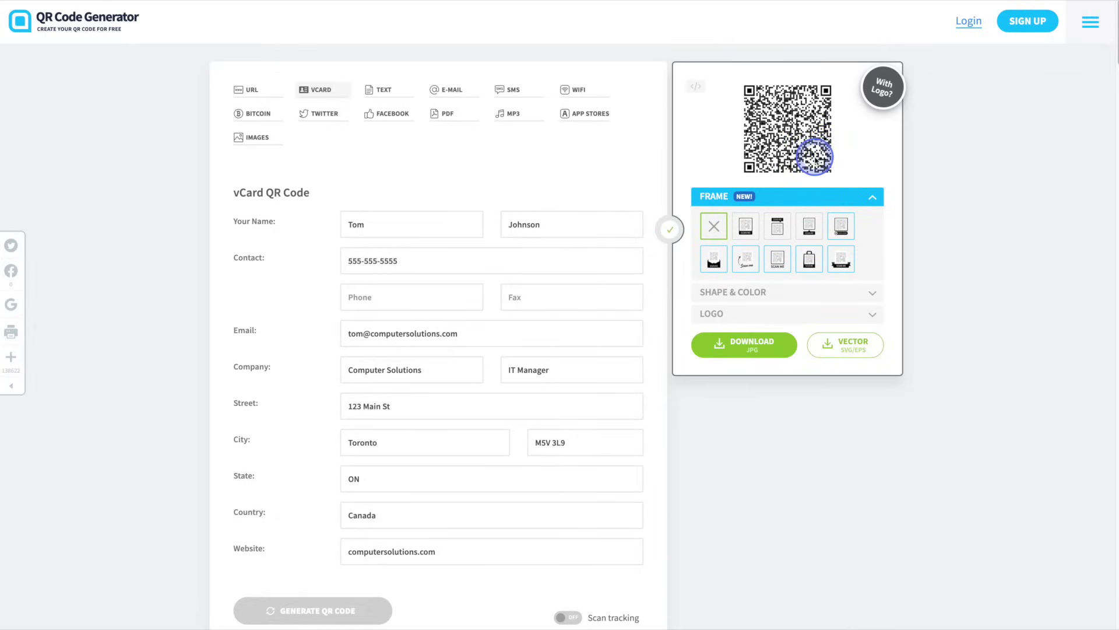
{"action": "left_click", "coordinate": [780, 347]}
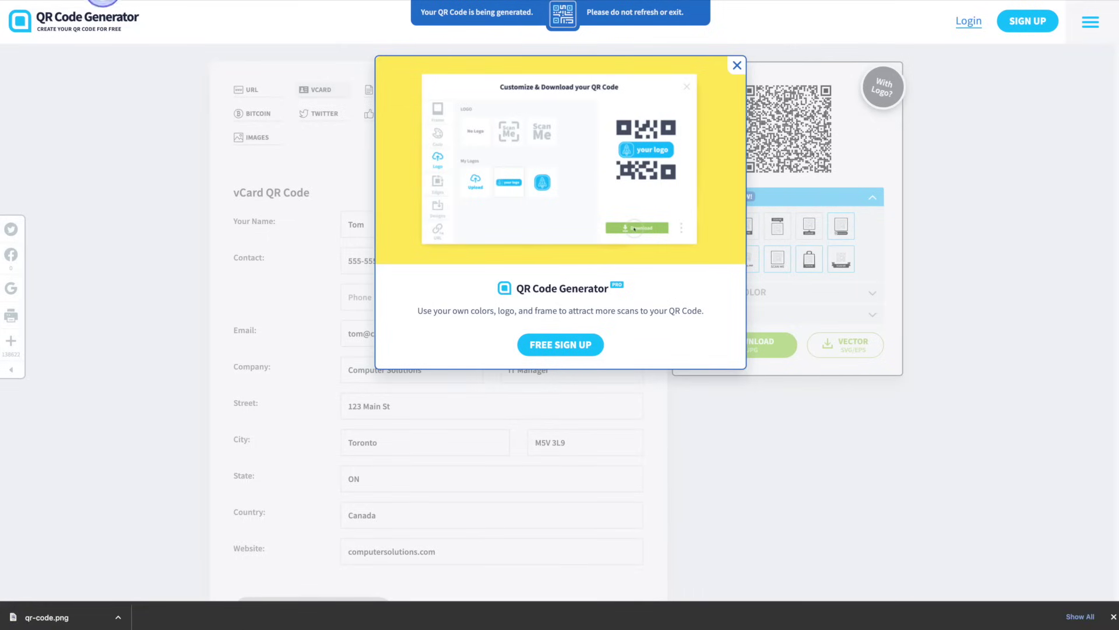
{"action": "key", "text": "ctrl+Tab"}
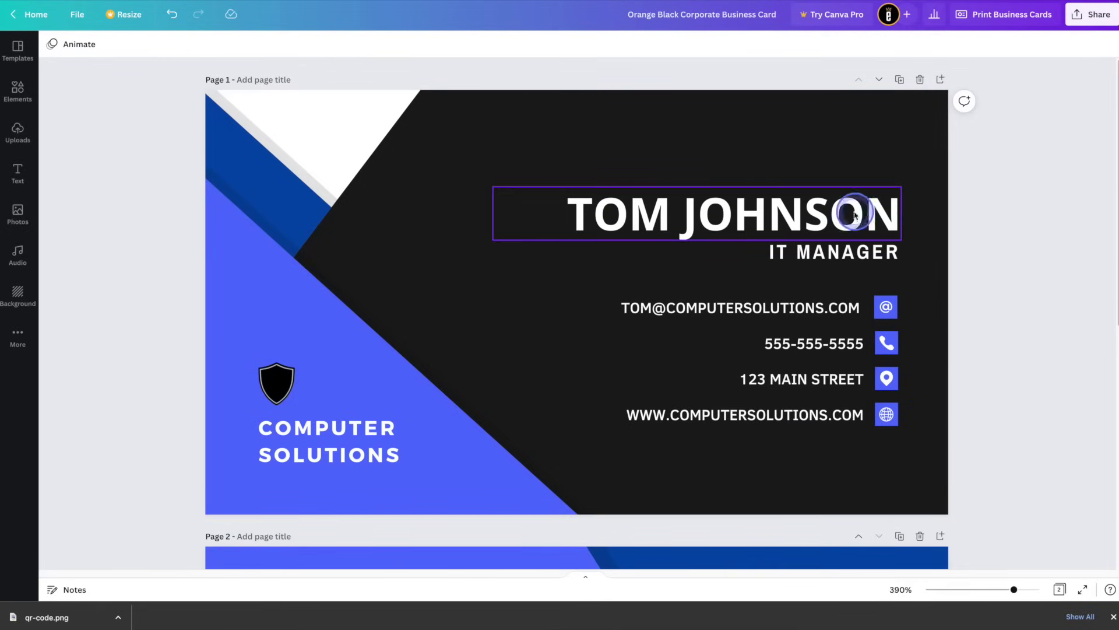
Select the name and contact text elements and nudge them down the card
{"action": "left_click_drag", "start_coordinate": [1034, 200], "coordinate": [568, 437]}
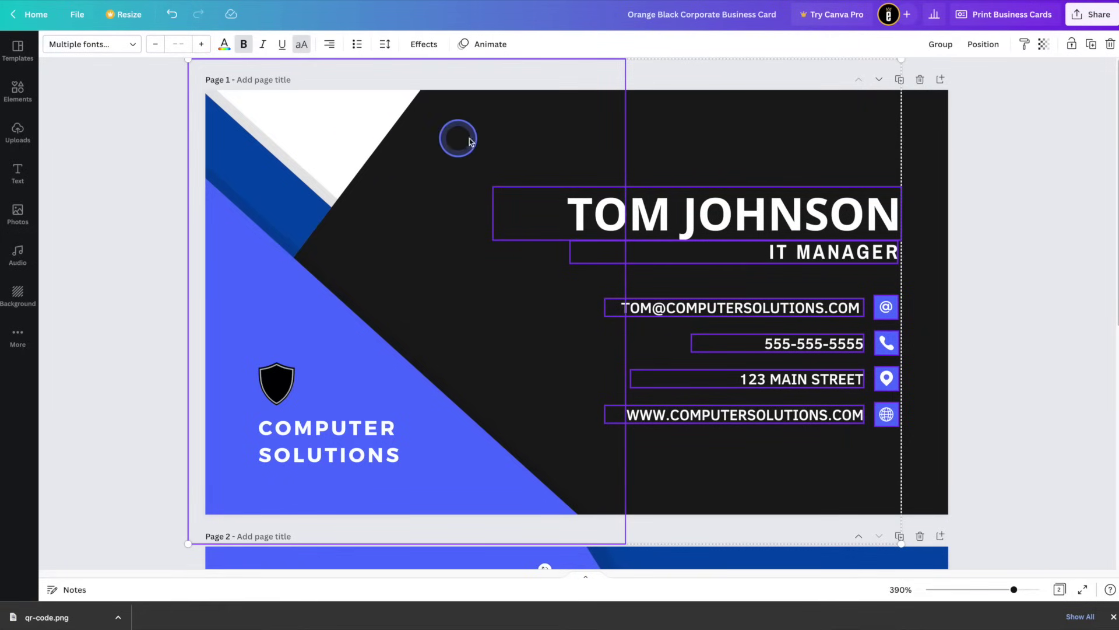
{"action": "left_click", "coordinate": [505, 138], "text": "shift"}
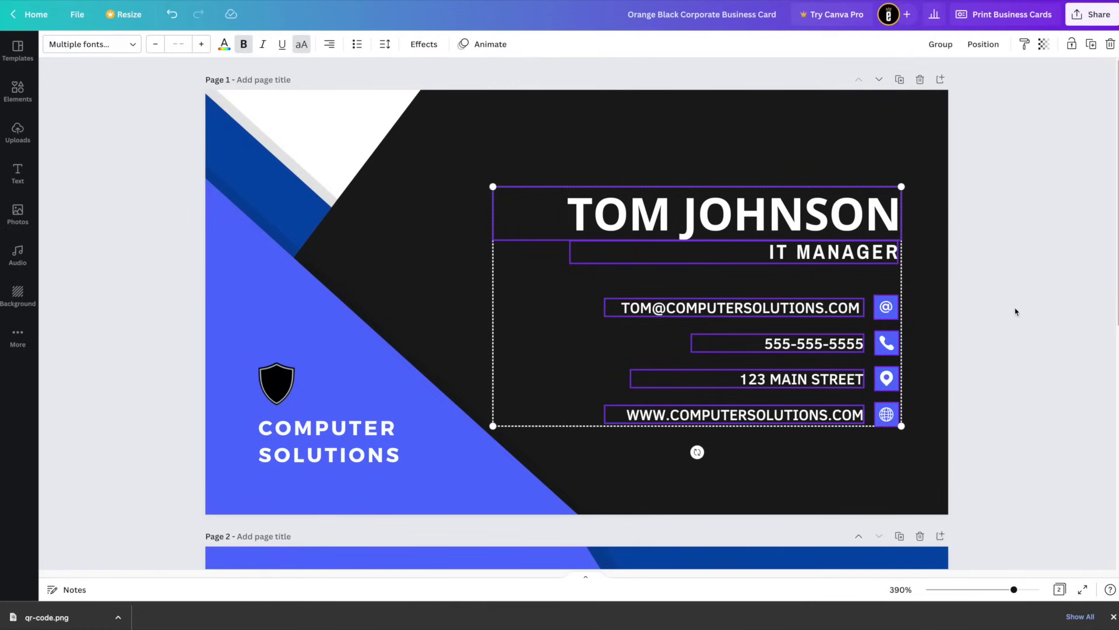
{"action": "key", "text": "Down"}
{"action": "key", "text": "Down"}
{"action": "key", "text": "Down"}
{"action": "key", "text": "Down"}
{"action": "key", "text": "Down"}
{"action": "key", "text": "Down"}
{"action": "key", "text": "Down"}
{"action": "key", "text": "Down"}
{"action": "key", "text": "Down"}
{"action": "key", "text": "Down"}
{"action": "key", "text": "Down"}
{"action": "key", "text": "Down"}
{"action": "key", "text": "Down"}
{"action": "key", "text": "Down"}
{"action": "key", "text": "Down"}
{"action": "key", "text": "Down"}
{"action": "key", "text": "Down"}
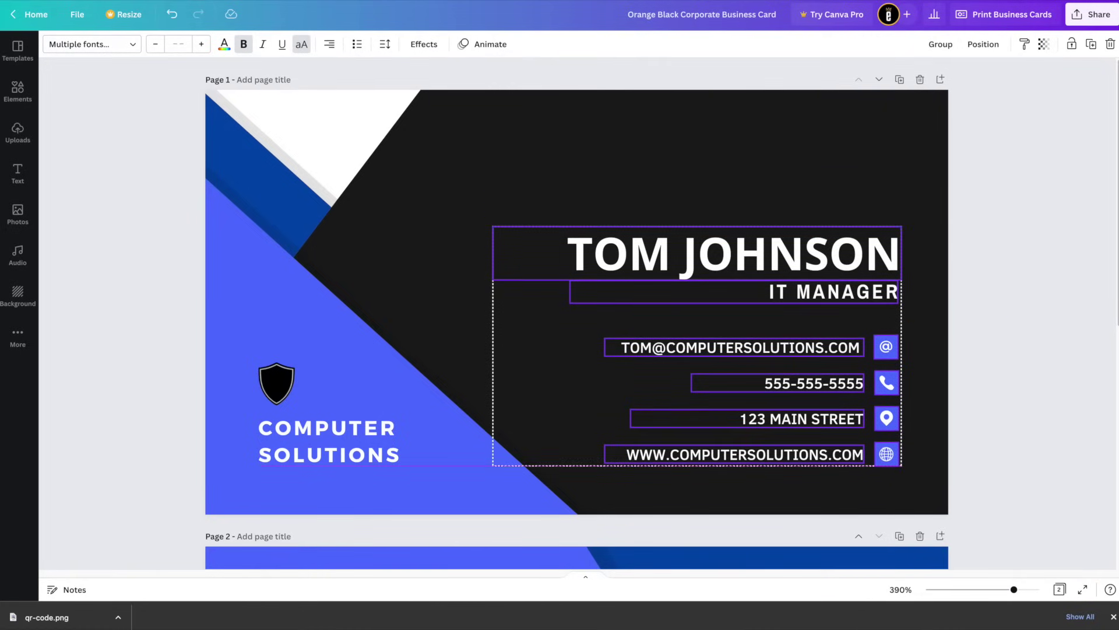
{"action": "left_click", "coordinate": [1024, 305]}
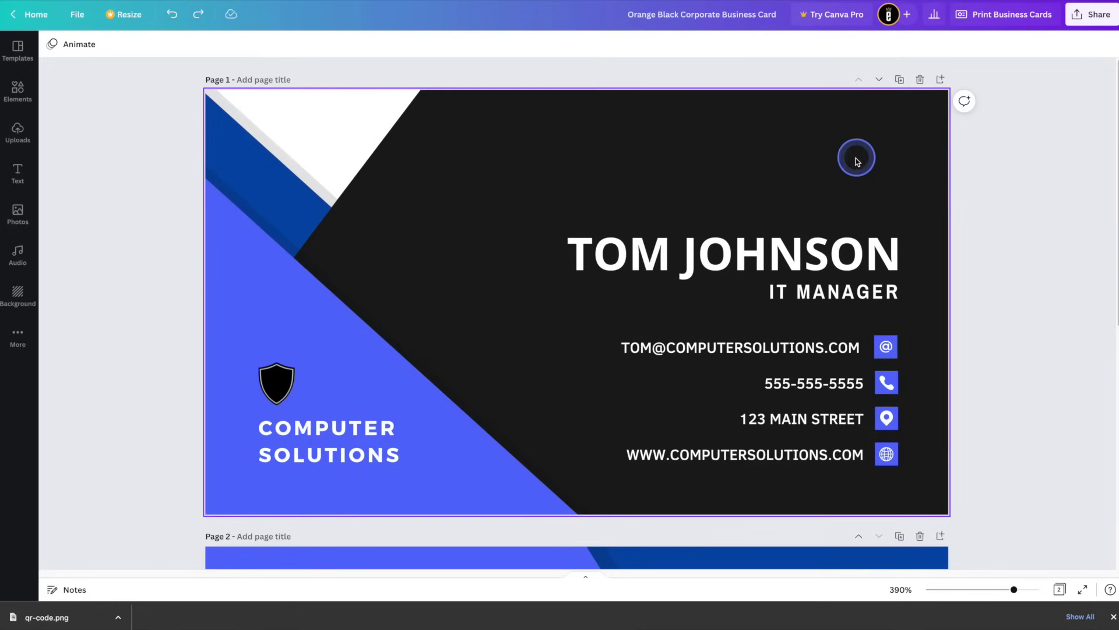
Move the name heading and IT MANAGER title slightly lower on the card
{"action": "left_click", "coordinate": [891, 265]}
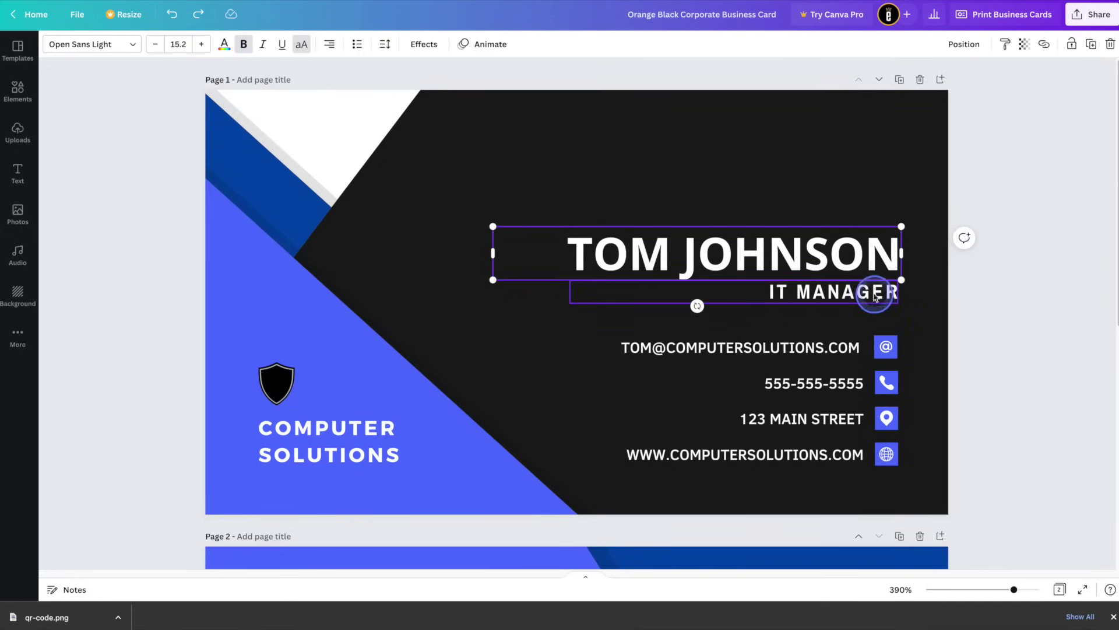
{"action": "left_click", "coordinate": [872, 295], "text": "shift"}
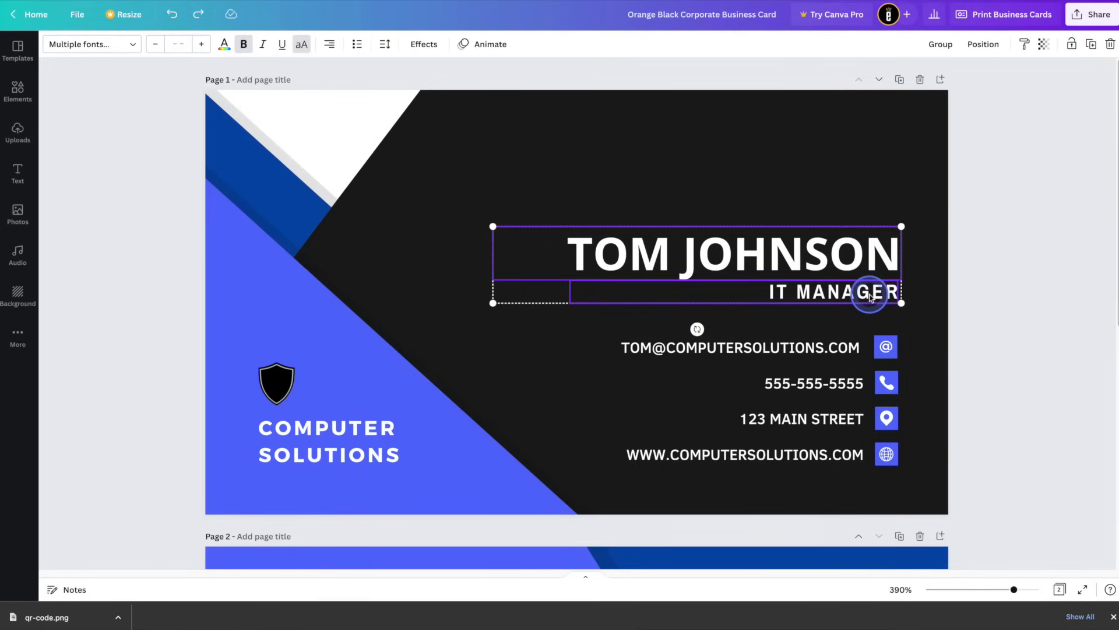
{"action": "left_click_drag", "start_coordinate": [869, 296], "coordinate": [869, 308]}
{"action": "left_click", "coordinate": [986, 357]}
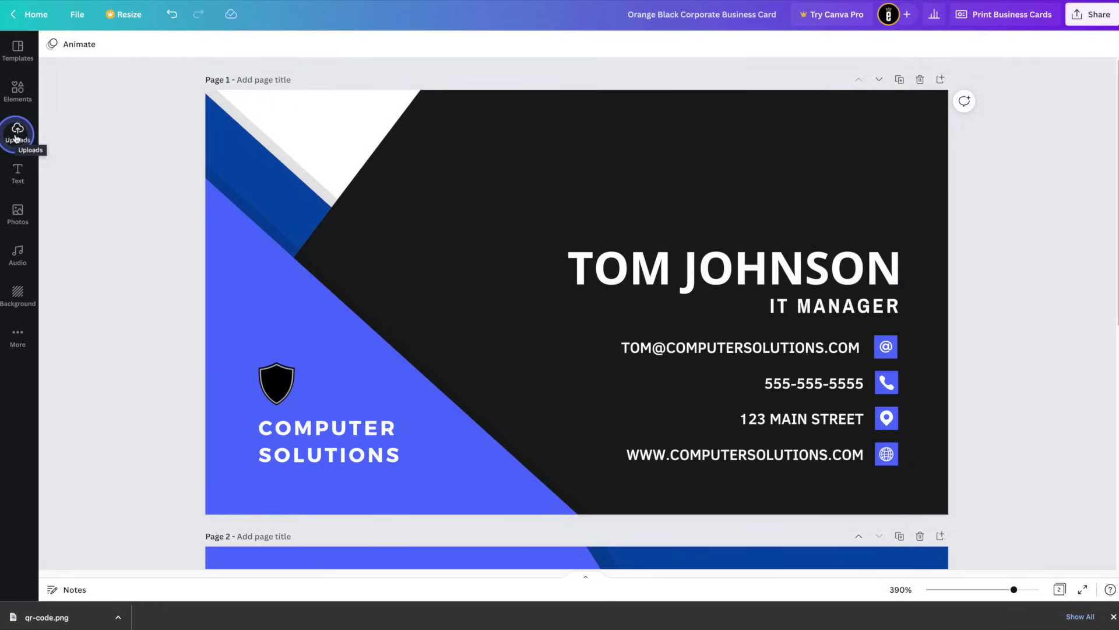
Upload qr-code.png to Canva and add it to the business card
{"action": "left_click", "coordinate": [17, 134]}
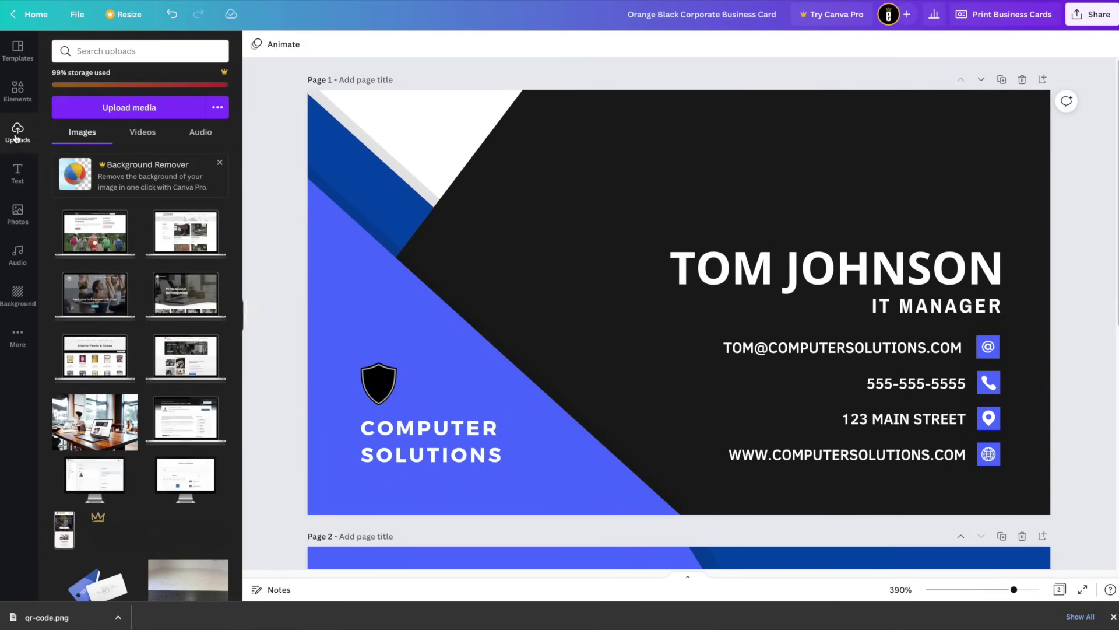
{"action": "left_click", "coordinate": [101, 111]}
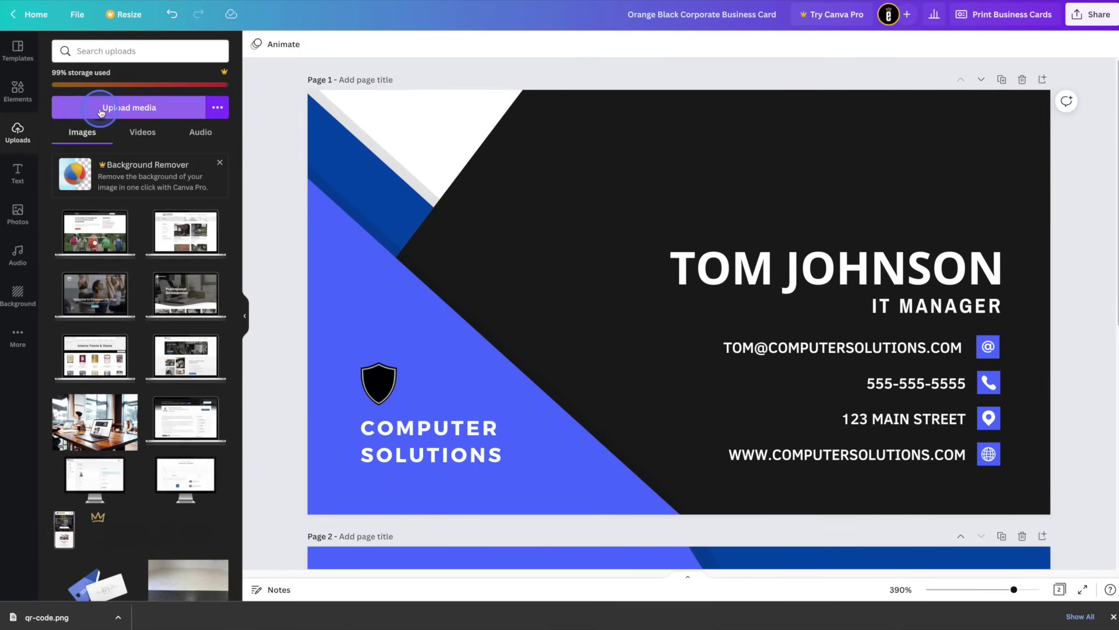
{"action": "left_click", "coordinate": [555, 241]}
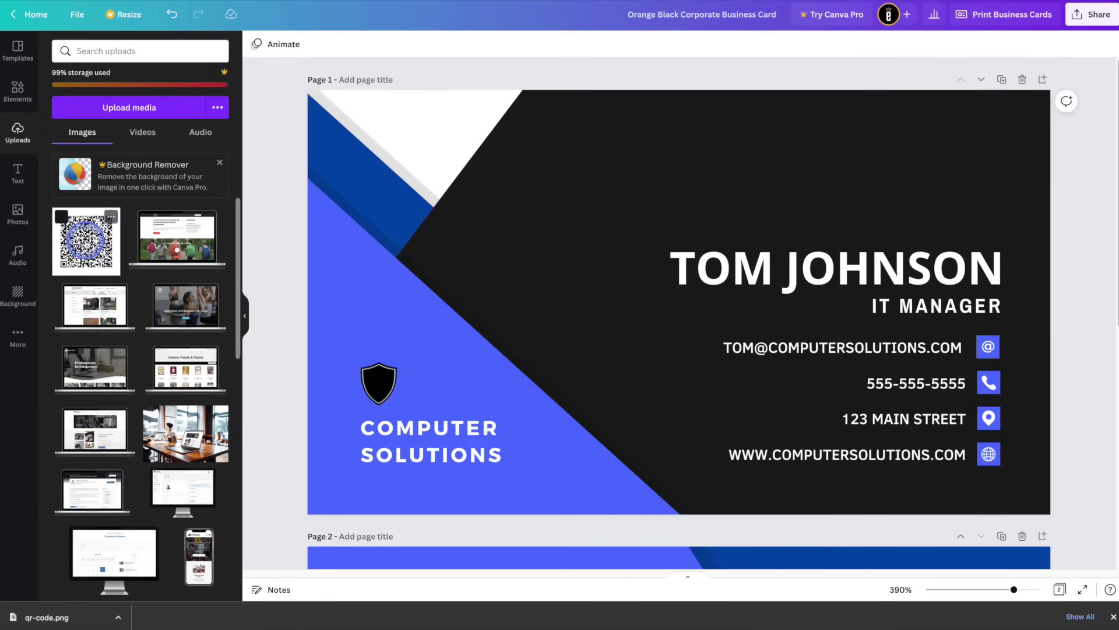
{"action": "left_click", "coordinate": [85, 239]}
Move the QR code off the name text and shrink it to about 0.6 size
{"action": "left_click", "coordinate": [625, 235]}
{"action": "left_click_drag", "start_coordinate": [625, 235], "coordinate": [491, 167]}
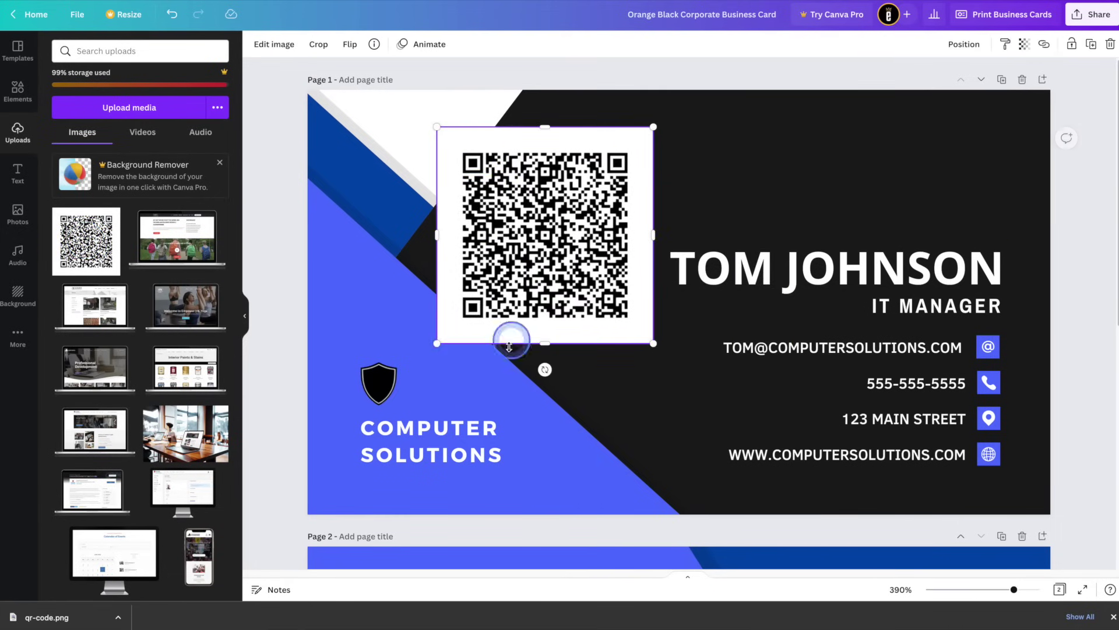
{"action": "left_click_drag", "start_coordinate": [437, 345], "coordinate": [525, 241]}
{"action": "left_click", "coordinate": [624, 175]}
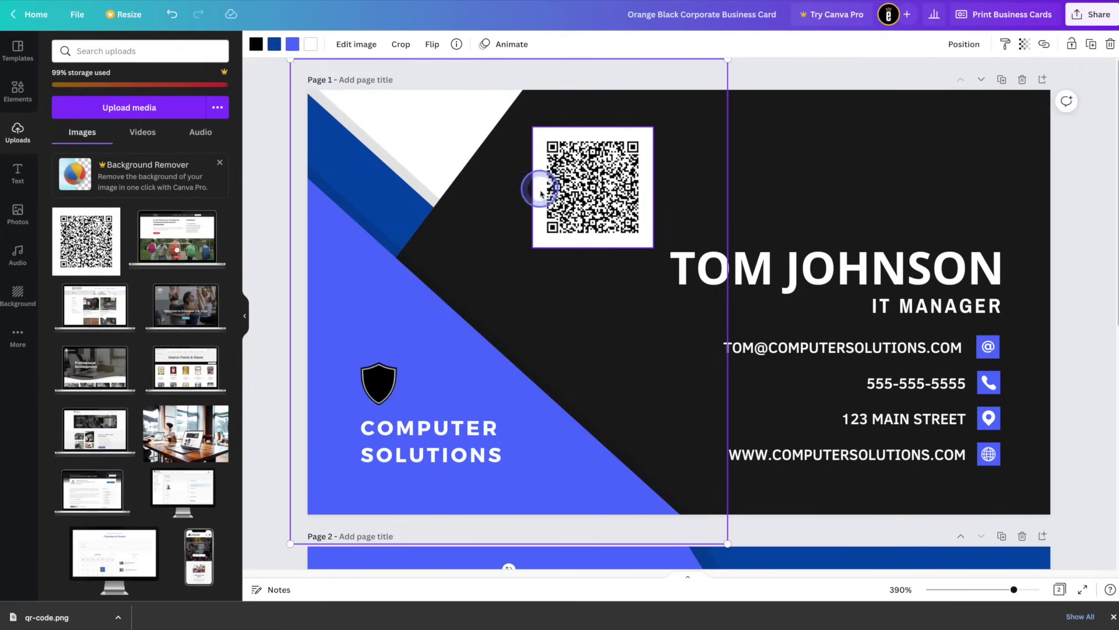
Crop the white margin from all sides of the QR code image
{"action": "double_click", "coordinate": [592, 185]}
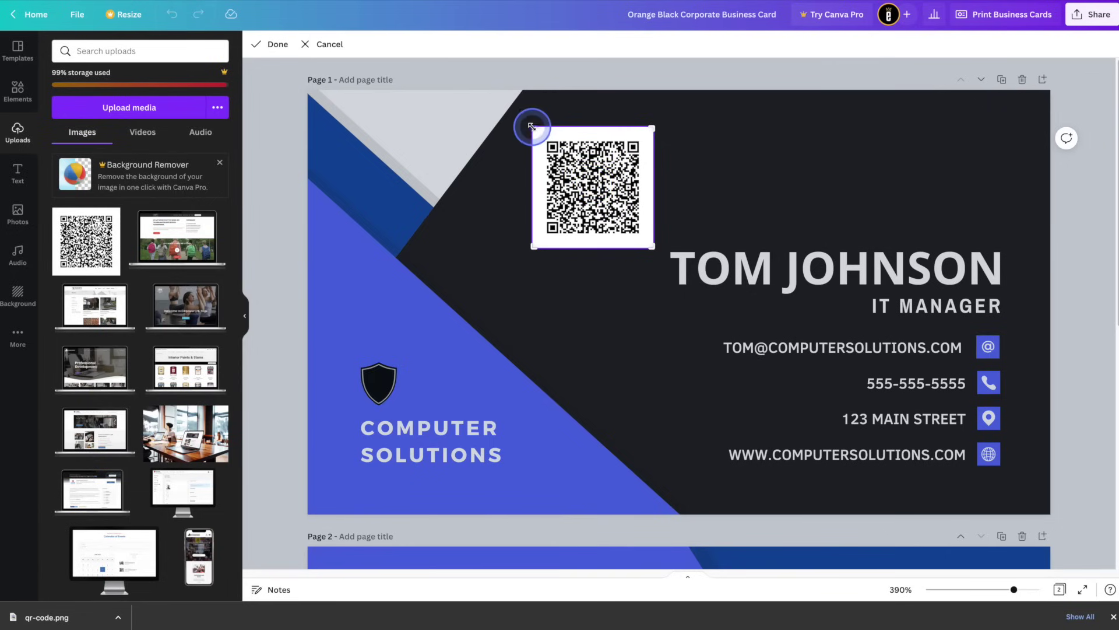
{"action": "left_click_drag", "start_coordinate": [532, 126], "coordinate": [539, 135]}
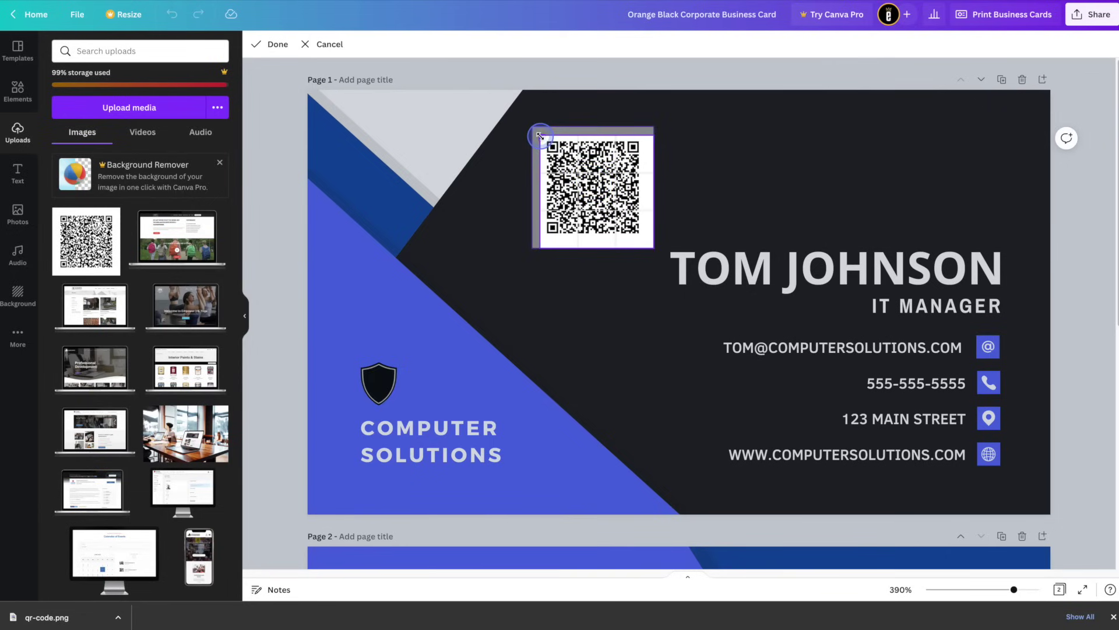
{"action": "left_click_drag", "start_coordinate": [651, 244], "coordinate": [645, 243]}
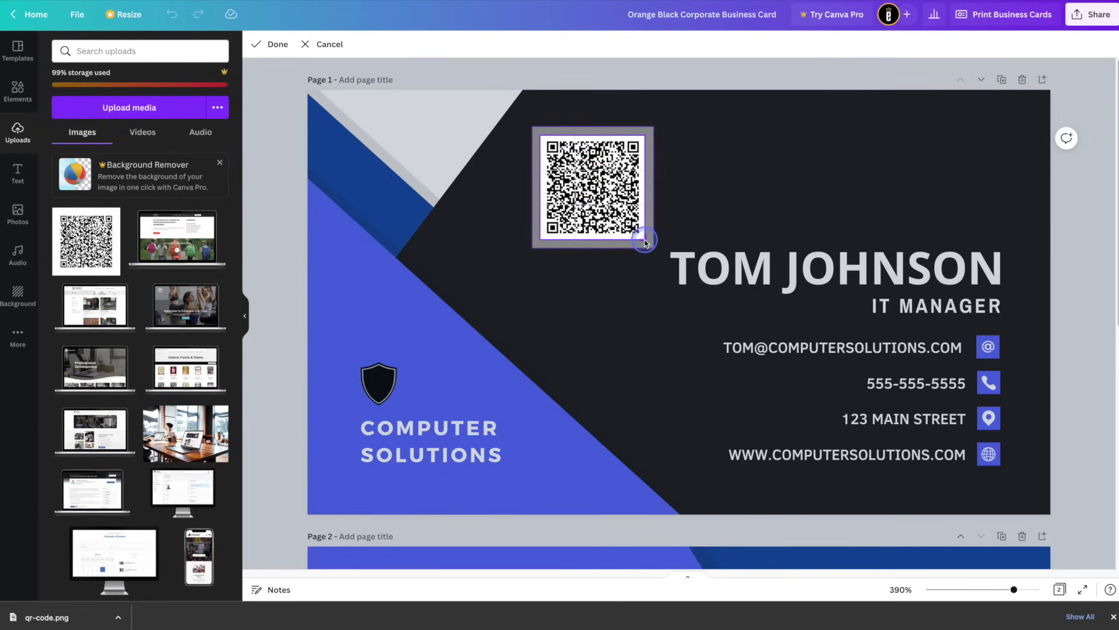
{"action": "left_click", "coordinate": [725, 217]}
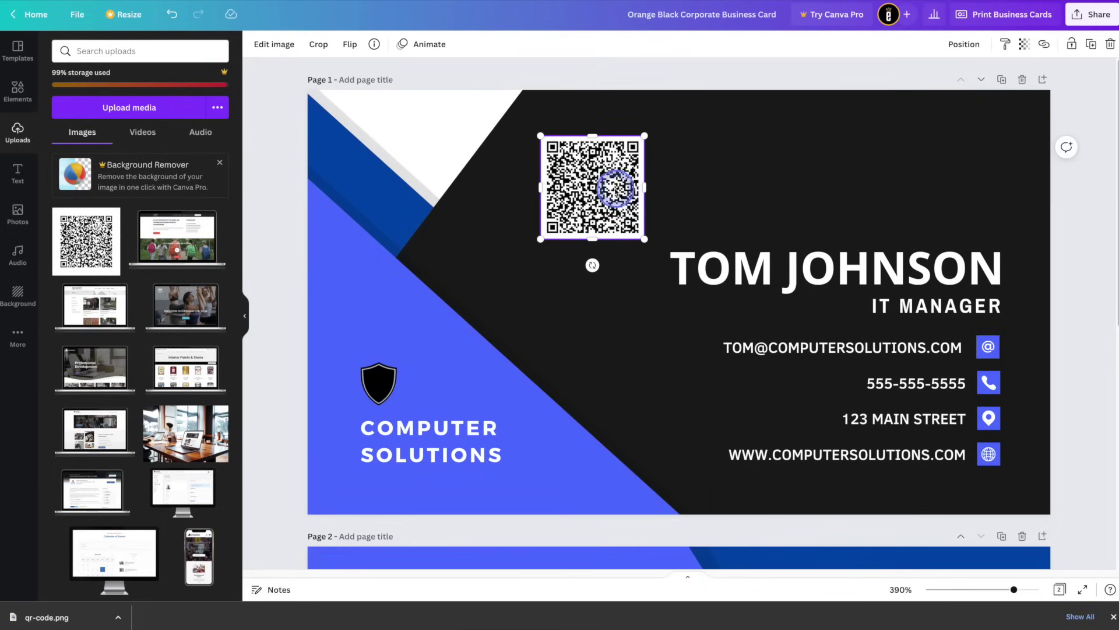
Place the QR code top-right, slightly smaller, aligned with the contact details' right edge
{"action": "left_click_drag", "start_coordinate": [592, 183], "coordinate": [954, 173]}
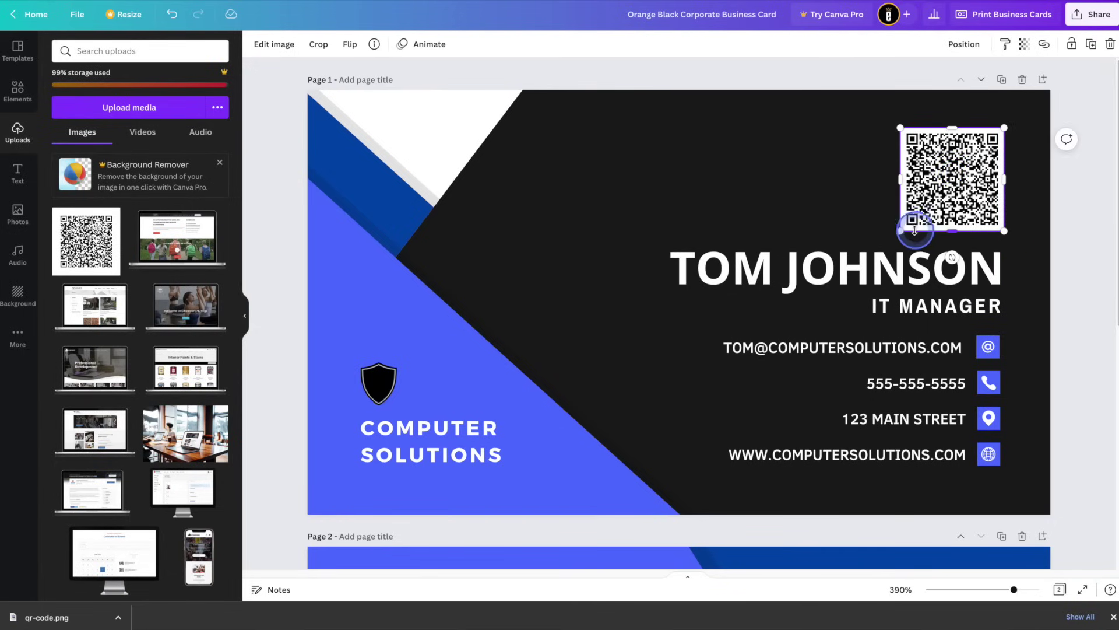
{"action": "left_click_drag", "start_coordinate": [900, 232], "coordinate": [902, 224]}
{"action": "left_click_drag", "start_coordinate": [956, 197], "coordinate": [954, 197]}
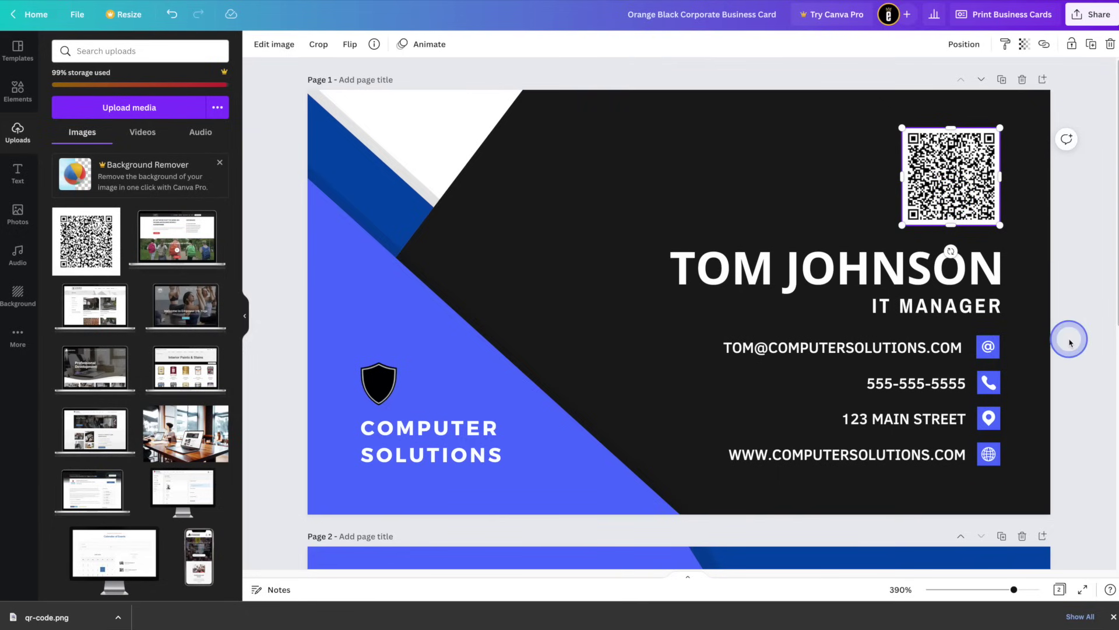